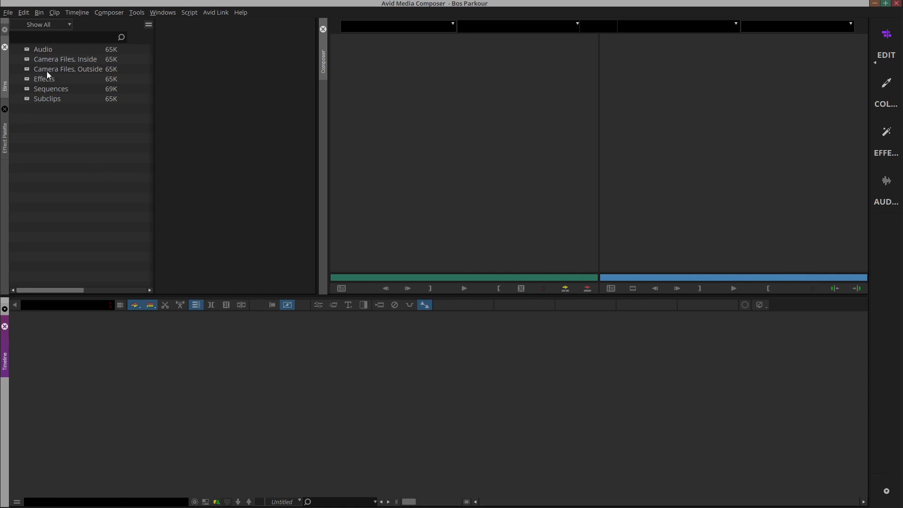
Open the Camera Files, Inside bin and bring up the project's Media Creation settings
double_click(32, 61)
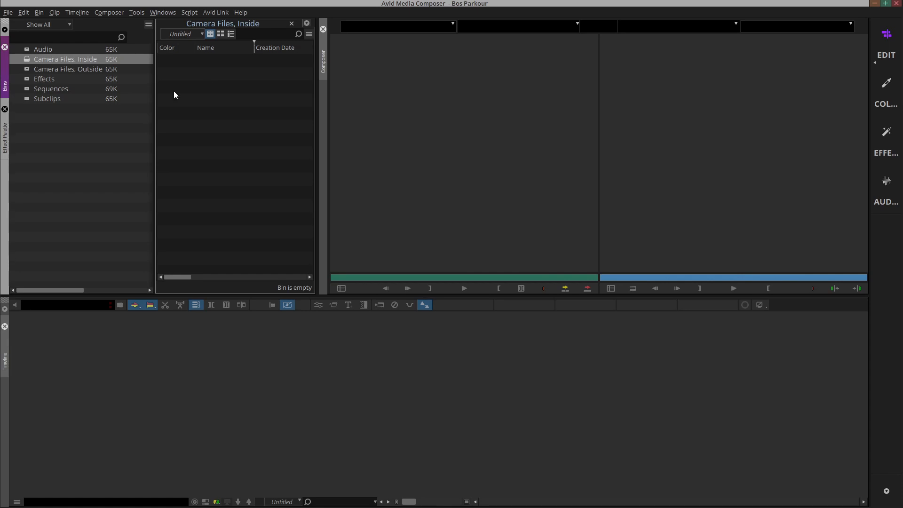
left_click(8, 12)
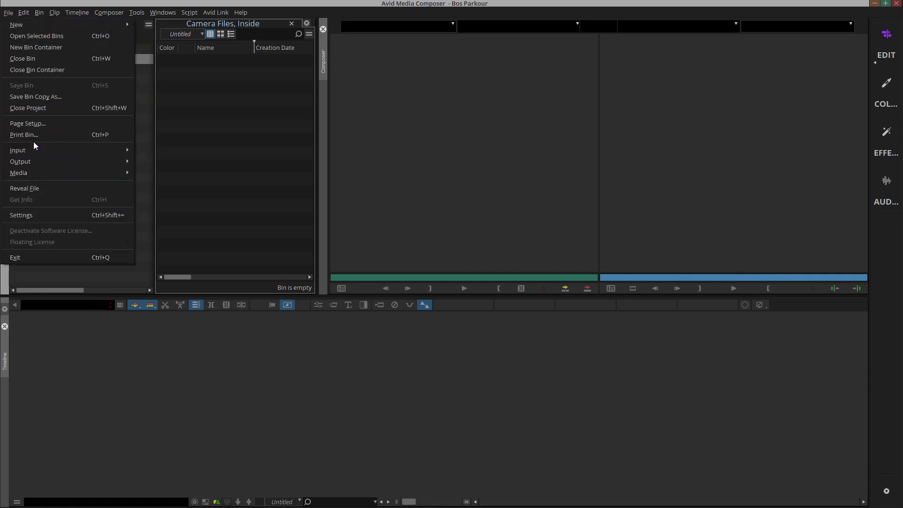
left_click(26, 213)
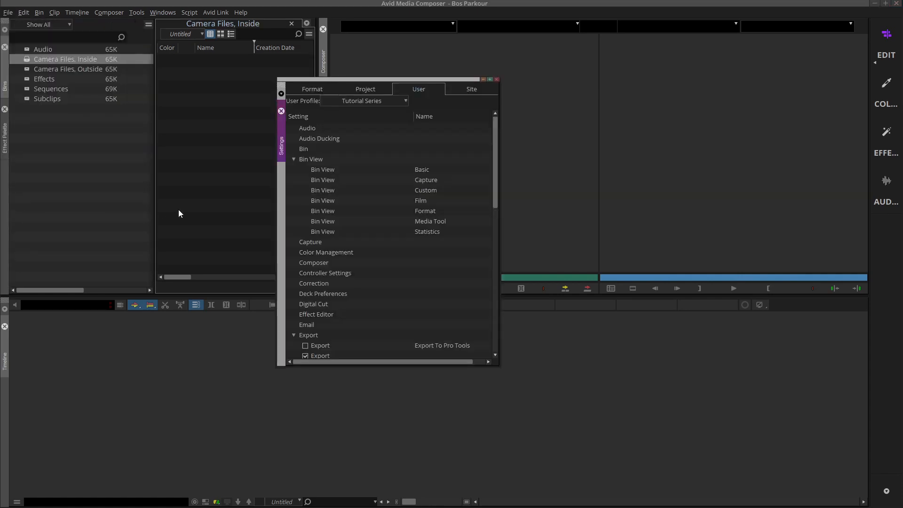
left_click(354, 89)
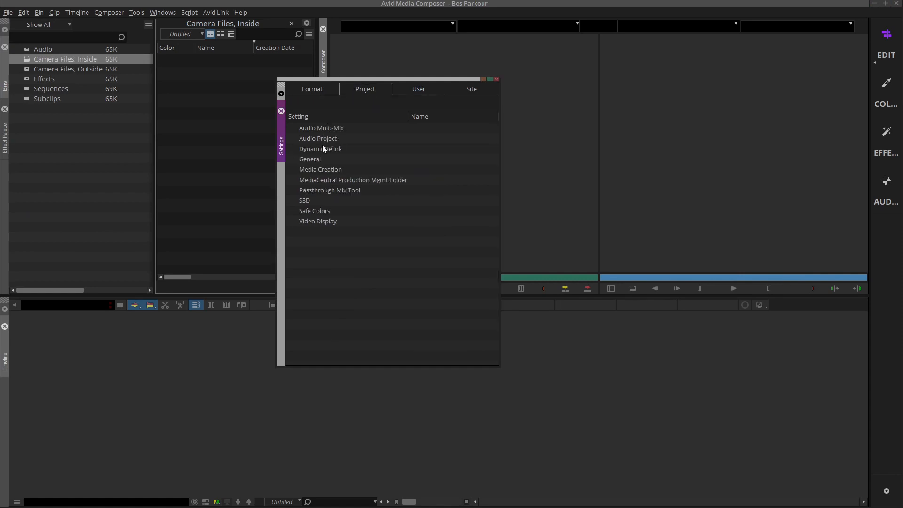
double_click(319, 169)
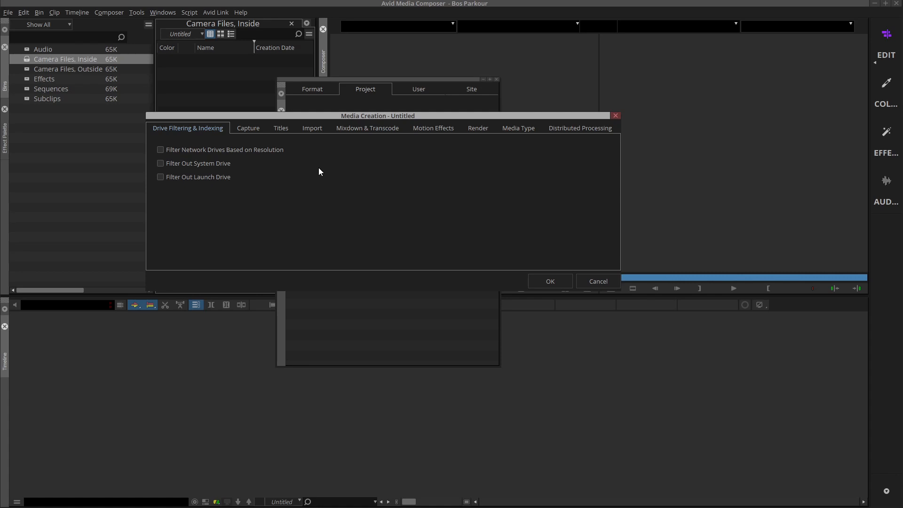
left_click(191, 165)
left_click(190, 177)
mouse_move(272, 180)
left_click(198, 164)
left_click(198, 176)
Set the import video resolution to DNxHD SQ, apply it to all media creation types, and close the settings
left_click(310, 128)
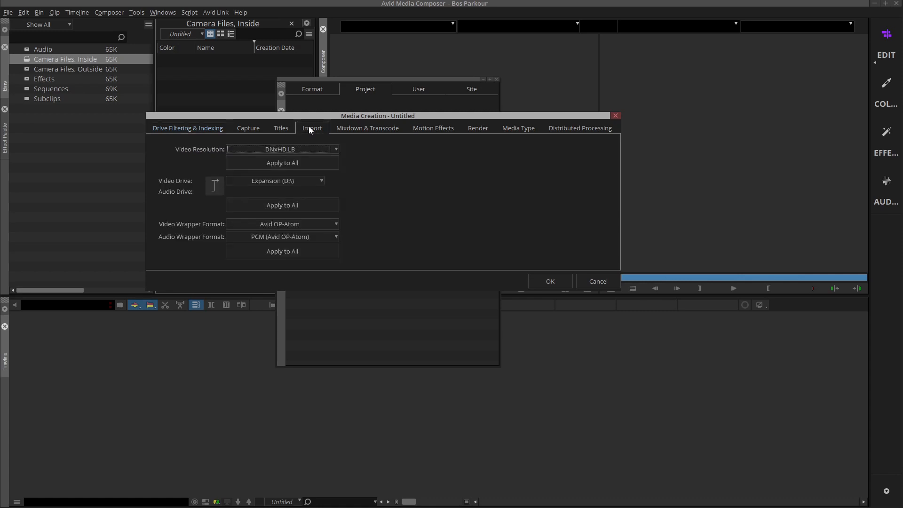
left_click(295, 147)
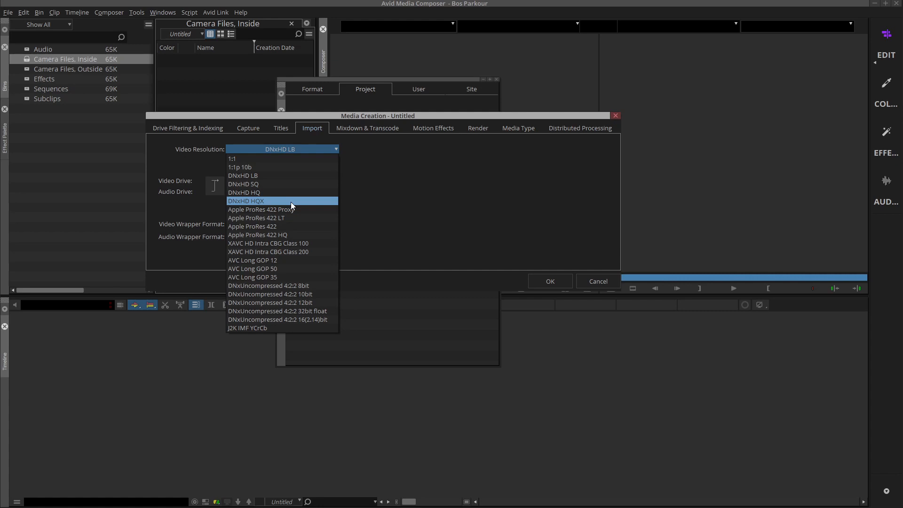
left_click(290, 184)
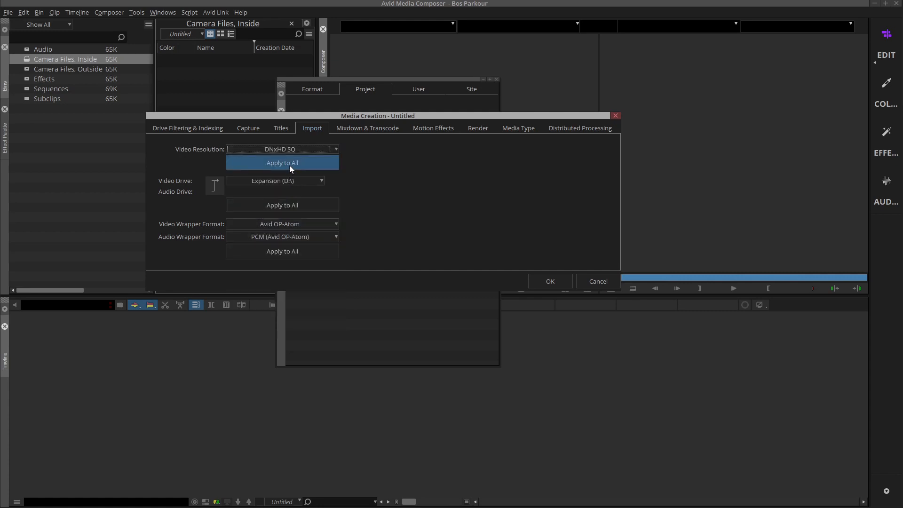
left_click(290, 166)
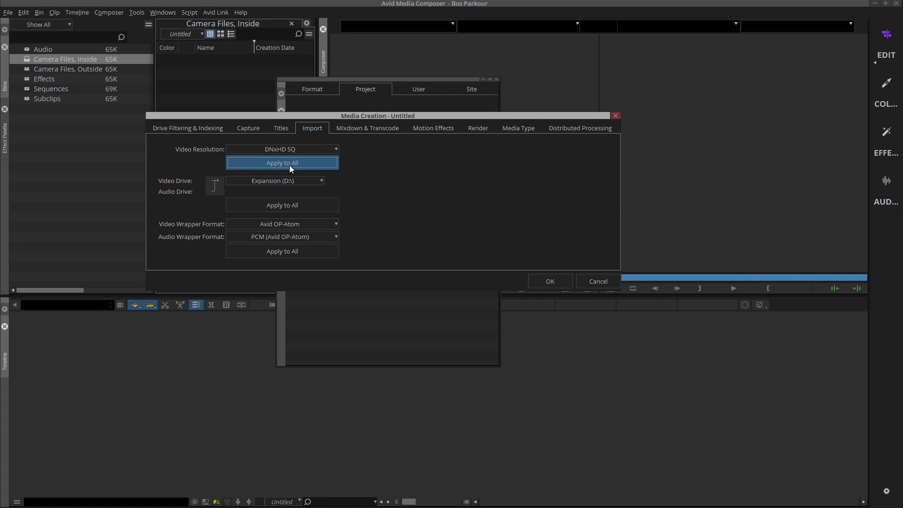
left_click(545, 282)
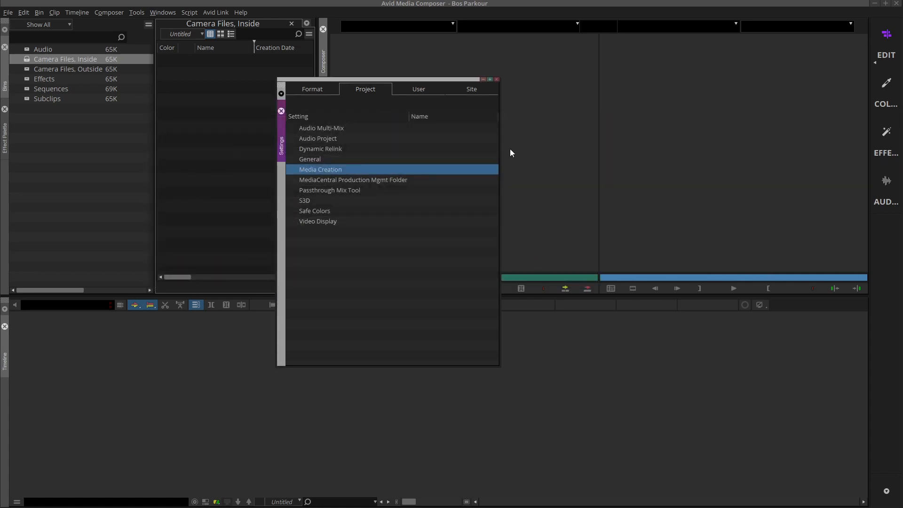
left_click(497, 79)
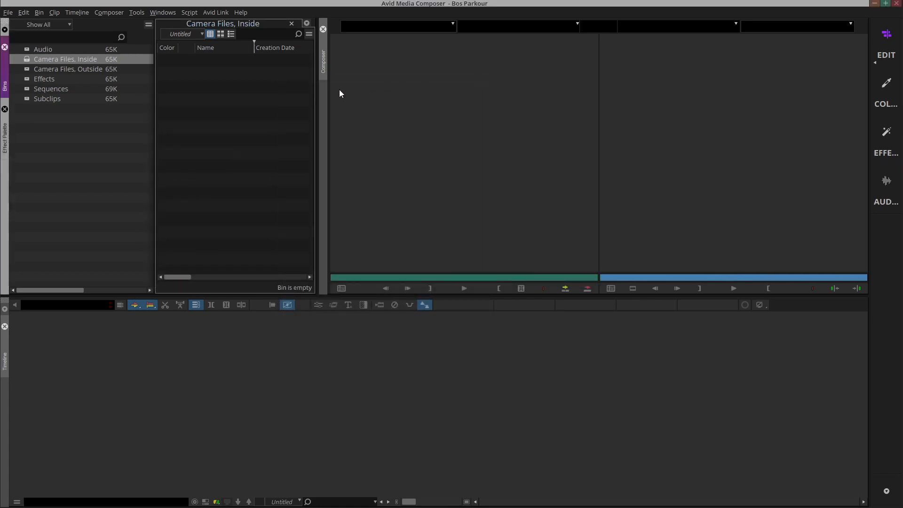
Open the Source Browser for the Camera Files, Inside bin and browse to Desktop > BOS Parkour > Footage > Indoor
right_click(236, 89)
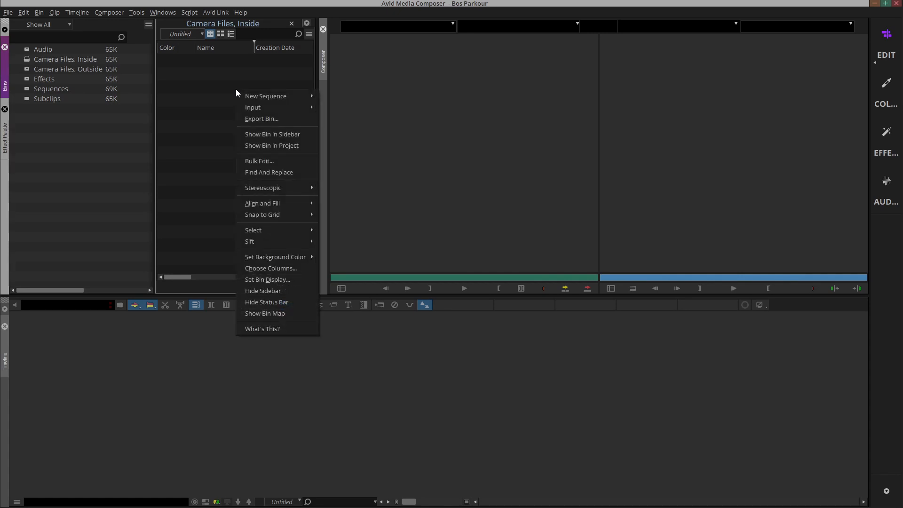
mouse_move(256, 107)
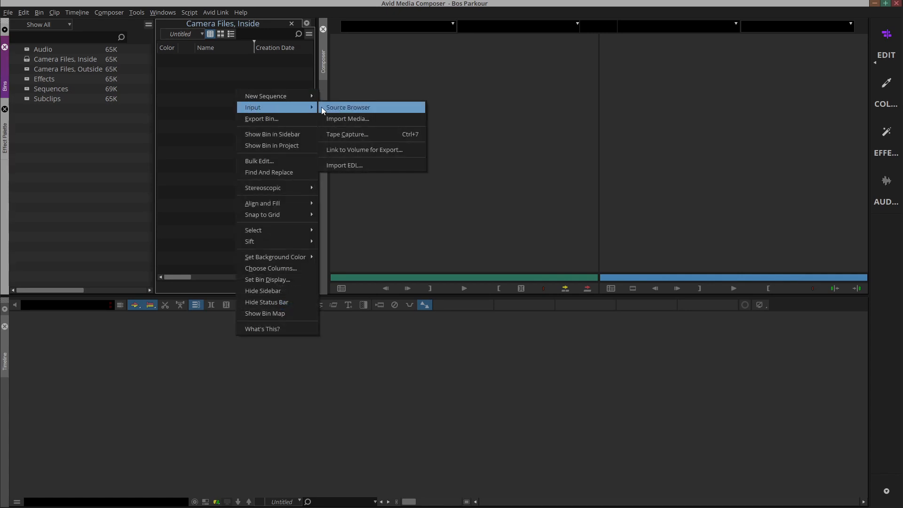
left_click(321, 106)
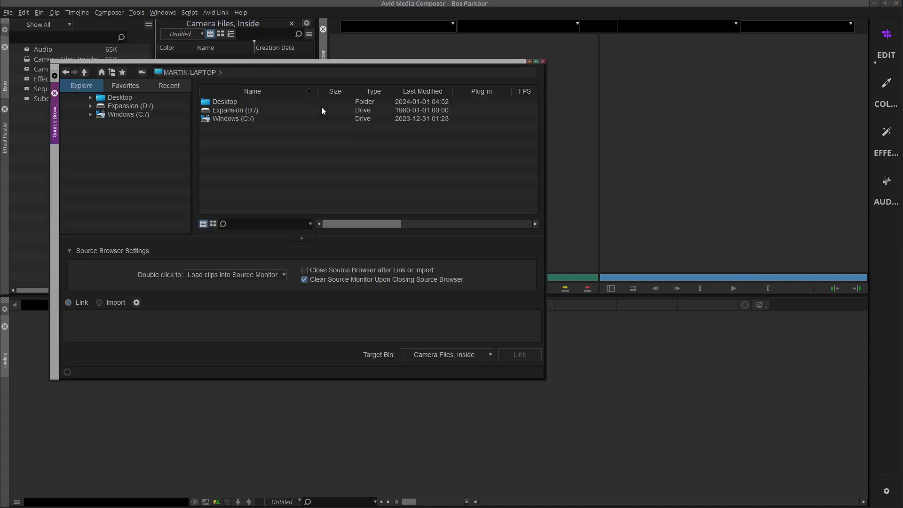
left_click(208, 104)
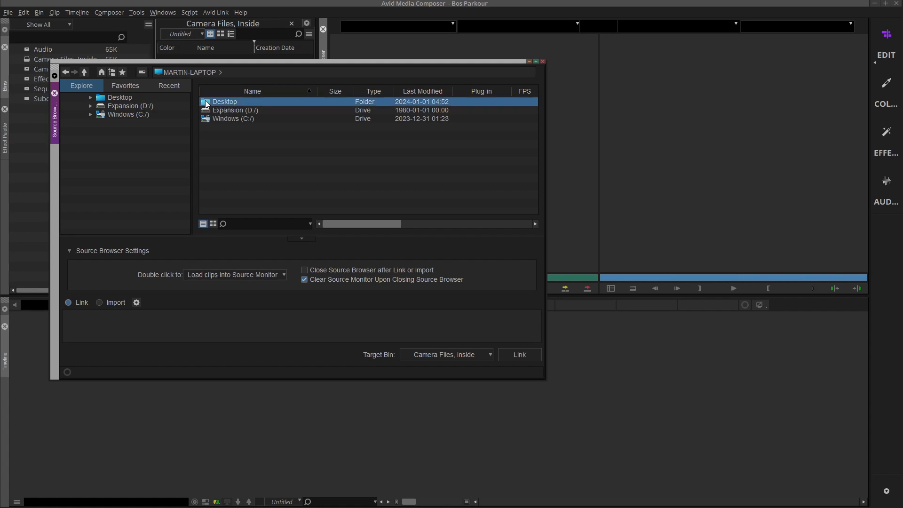
double_click(207, 102)
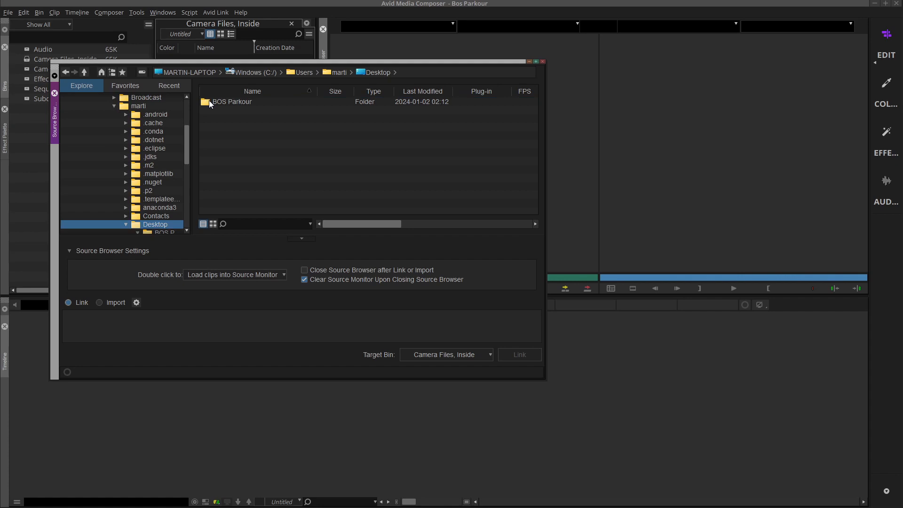
double_click(209, 102)
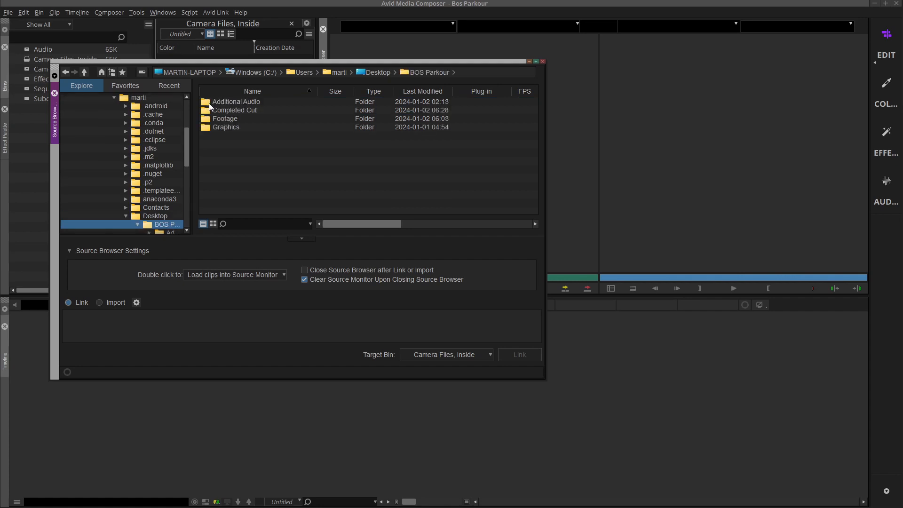
double_click(208, 118)
double_click(208, 103)
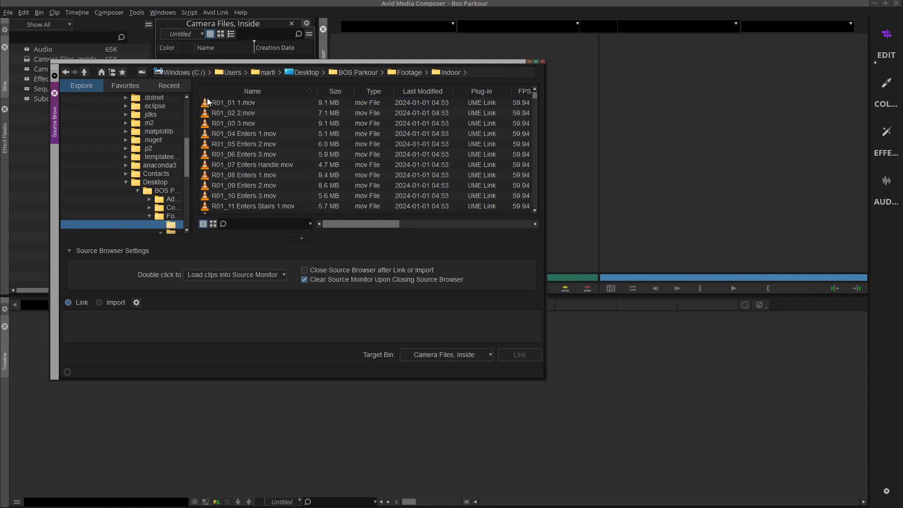
Import all Indoor clips into the Camera Files, Inside bin as DNxHD SQ, agreeing to link and transcode every file
left_click(207, 113)
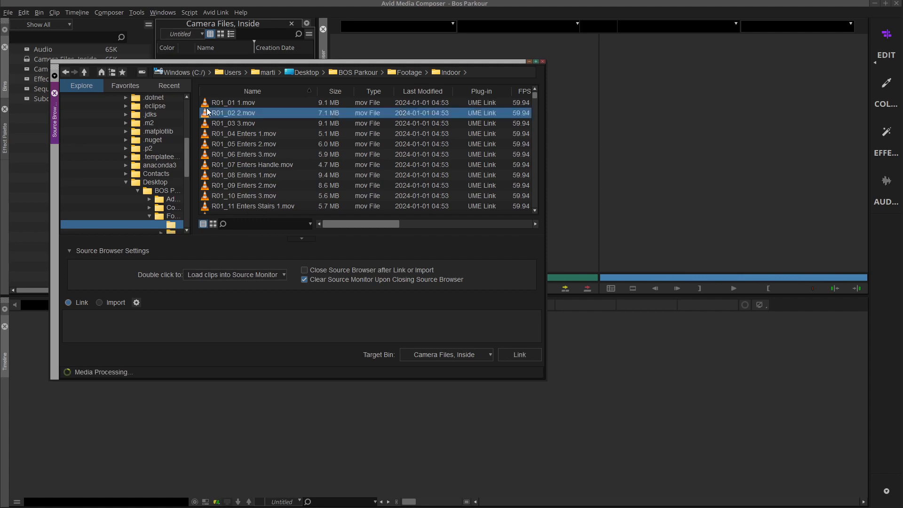
key("ctrl+a")
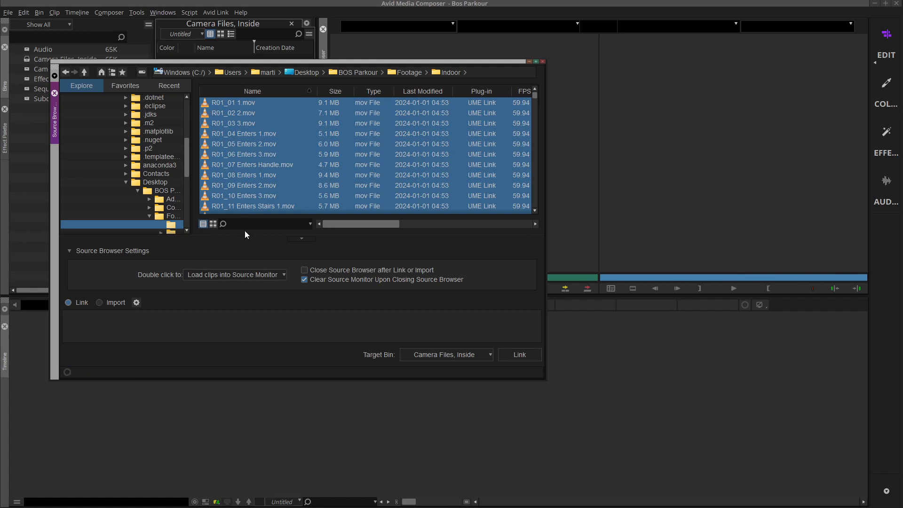
left_click(100, 303)
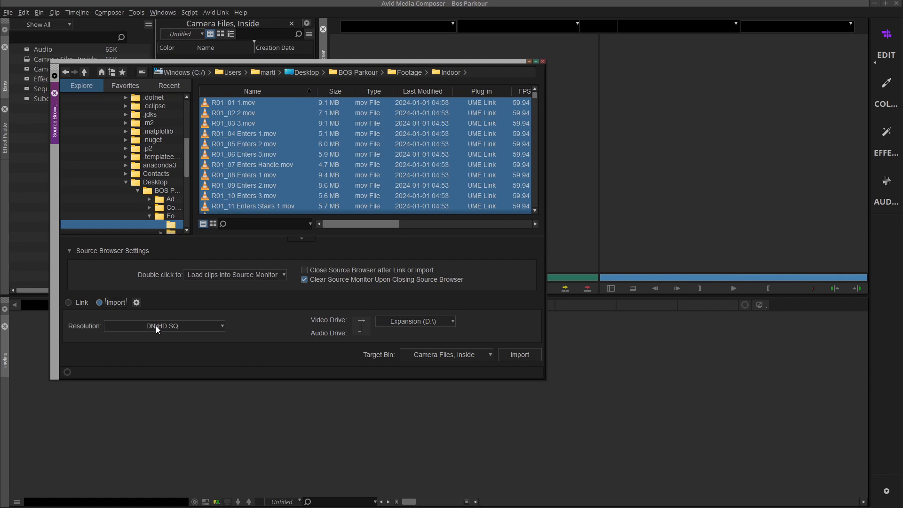
left_click(447, 358)
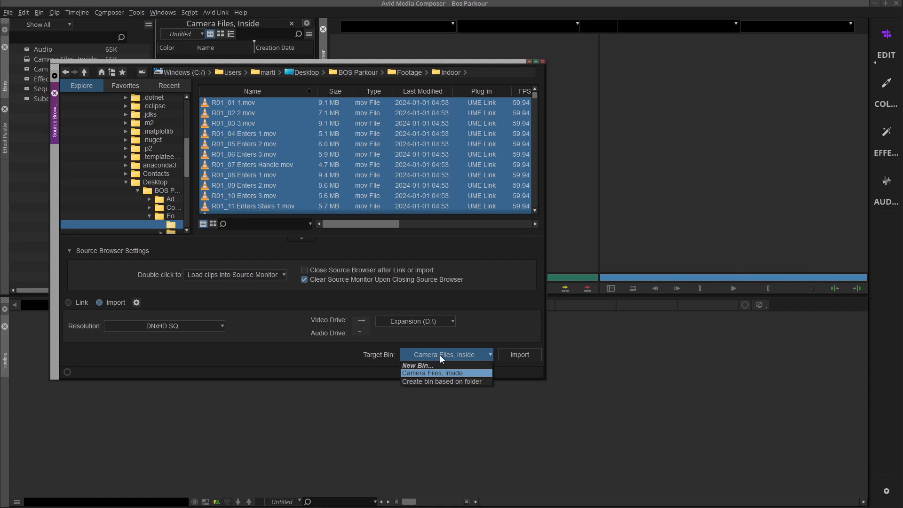
left_click(440, 355)
left_click(512, 356)
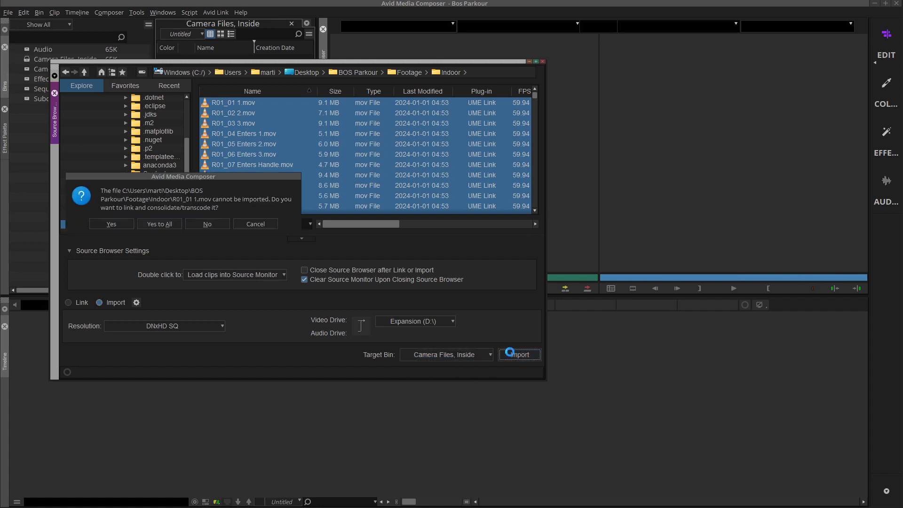
left_click(149, 225)
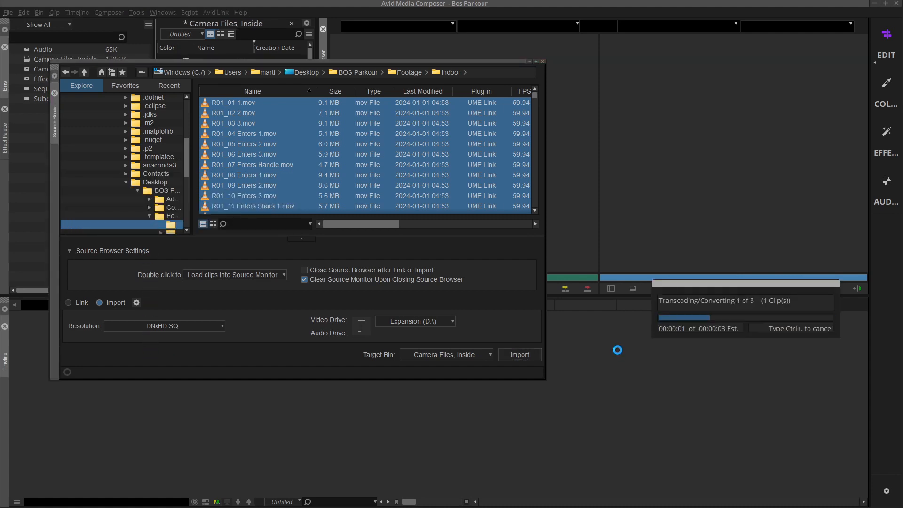
left_click(543, 62)
Link BOS Parkour Final.mp4 from the File Explorer window into the Camera Files, Outside bin and load it in the source monitor
double_click(28, 70)
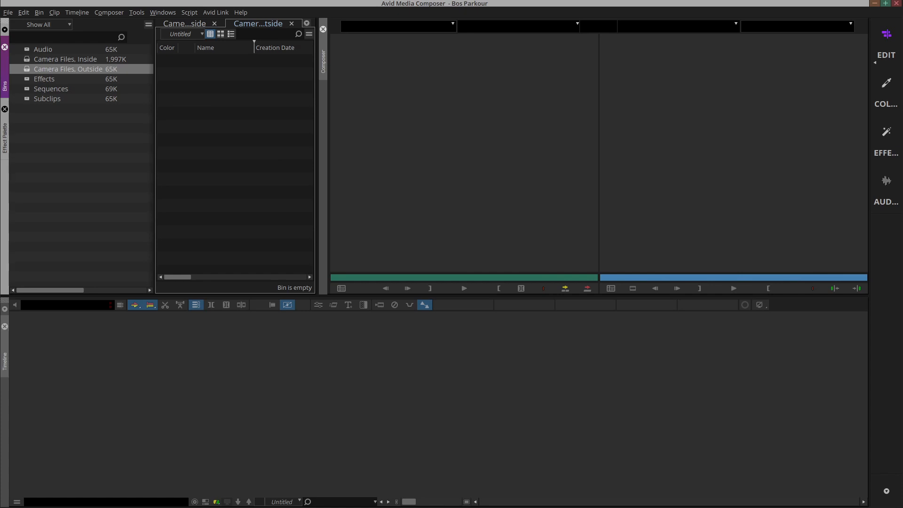
key("alt+Tab")
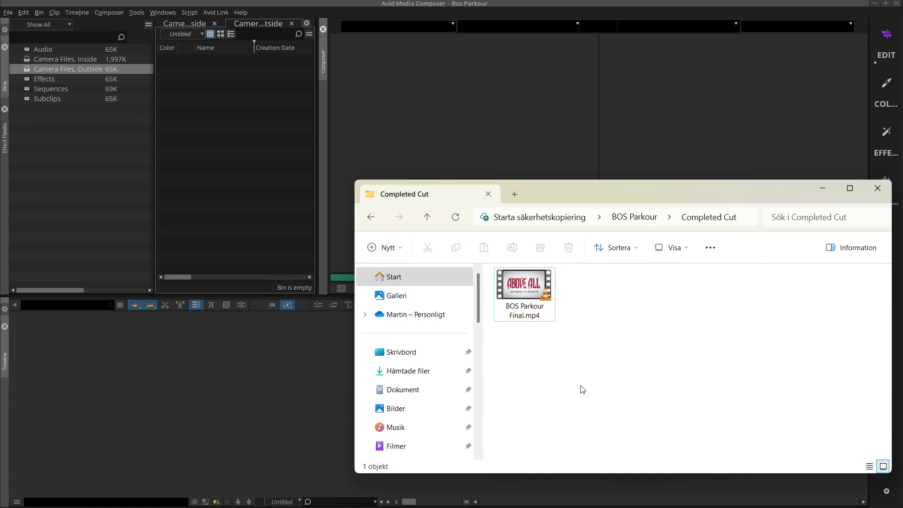
left_click_drag(525, 289, 253, 175)
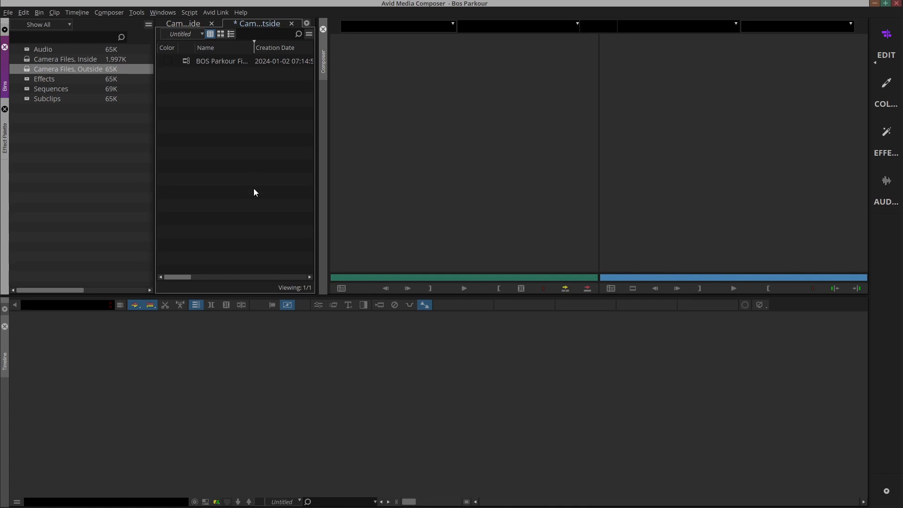
double_click(187, 58)
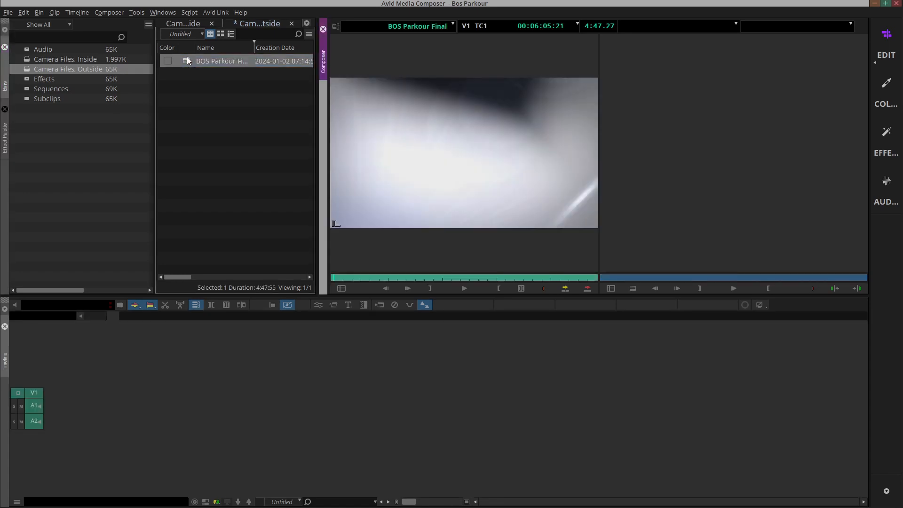
Open the Audio bin and browse to BOS Parkour > Additional Audio in its Source Browser
double_click(27, 50)
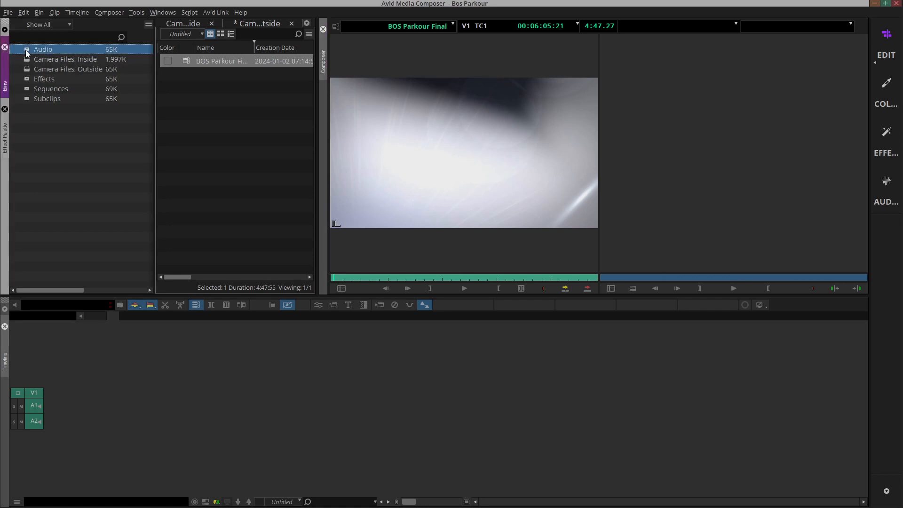
right_click(218, 111)
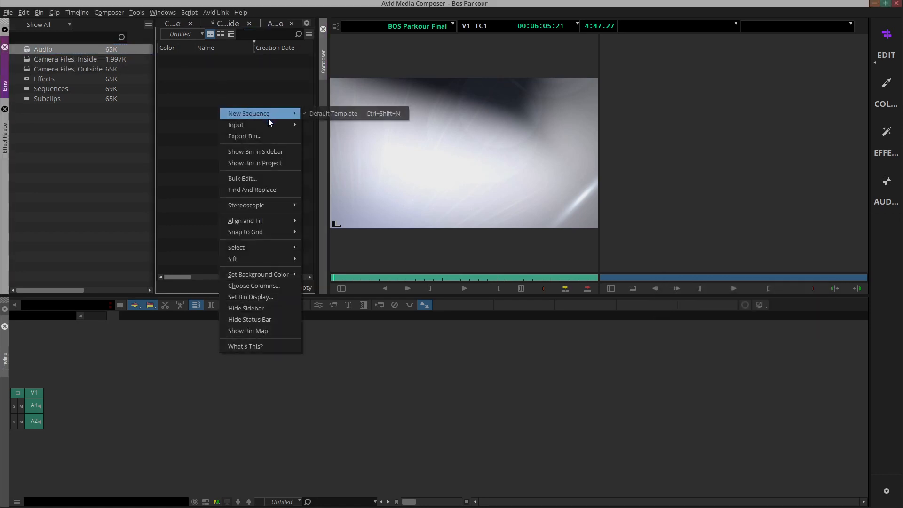
mouse_move(271, 125)
left_click(310, 125)
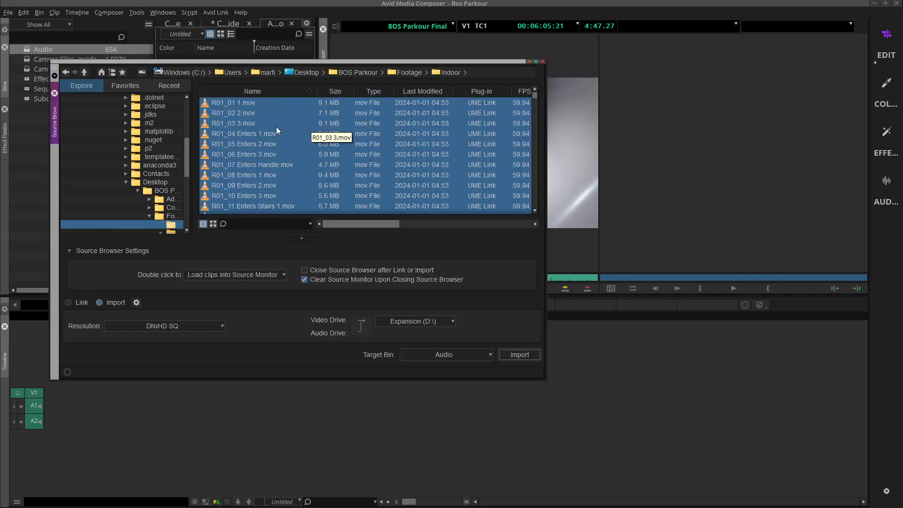
left_click(164, 190)
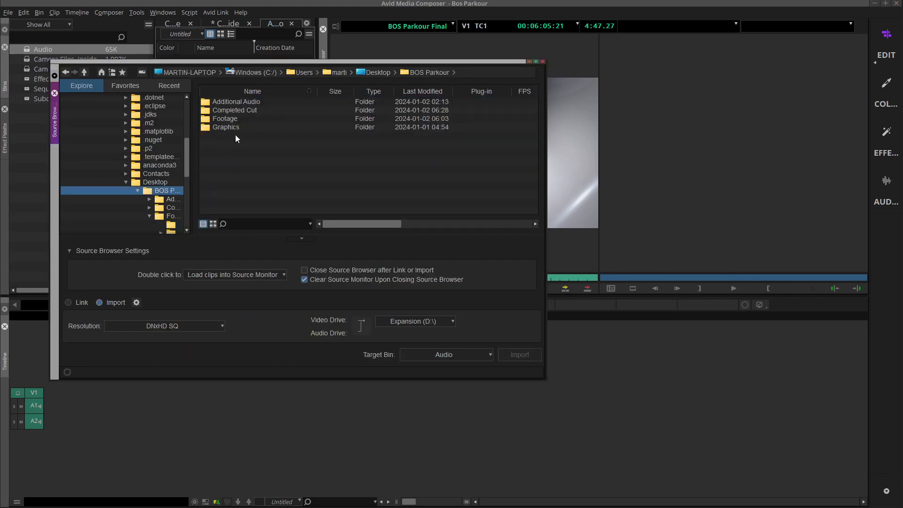
double_click(234, 103)
Import all Additional Audio files into the Audio bin with a 59.94 DF start time for every file, and close the Source Browser
key("ctrl+a")
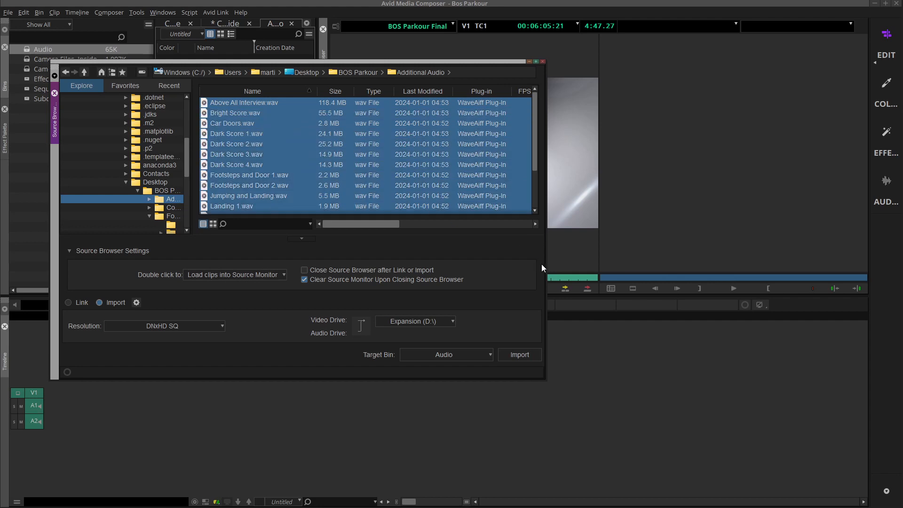
left_click(519, 354)
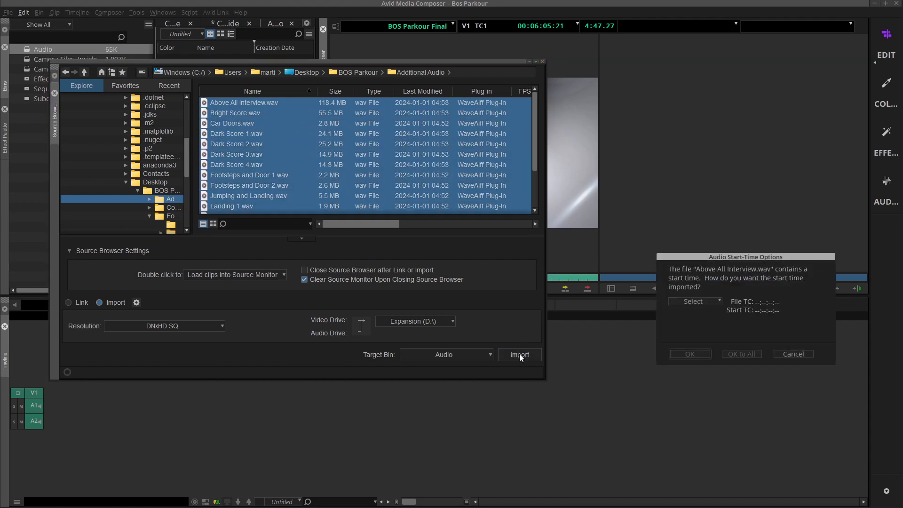
left_click(685, 303)
left_click(697, 437)
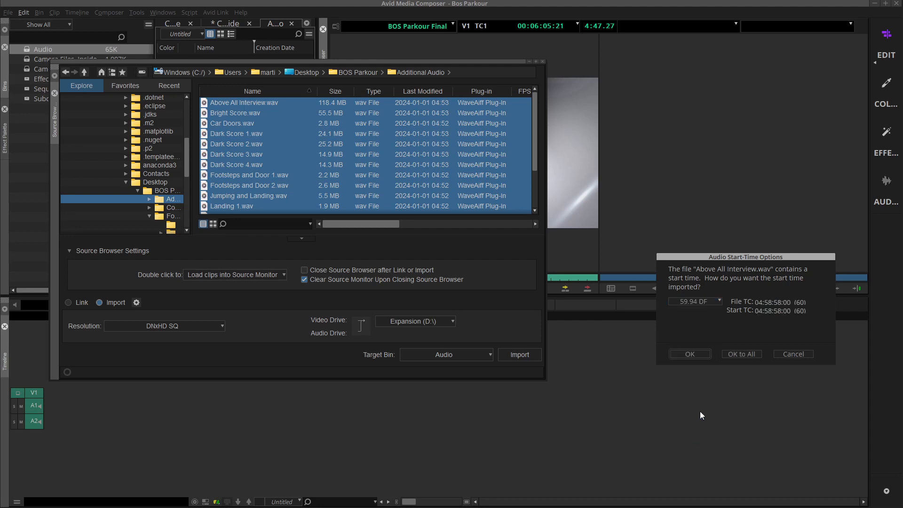
left_click(732, 352)
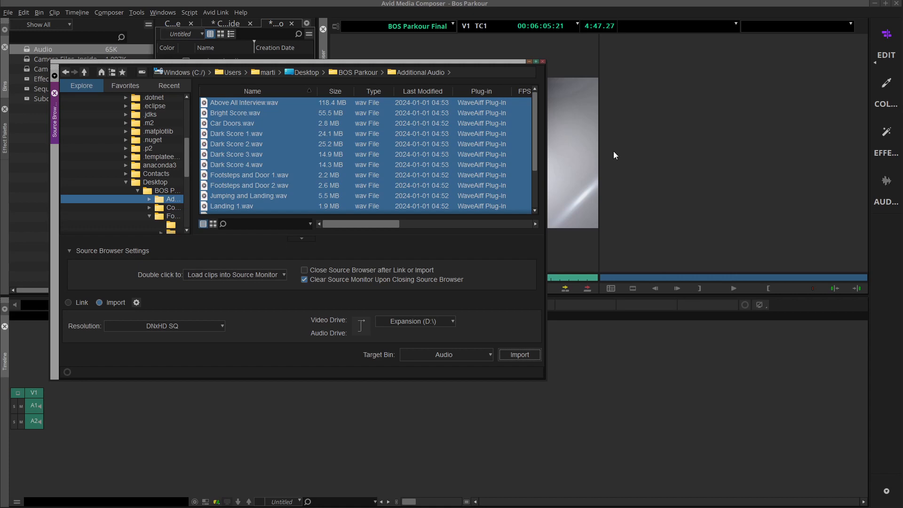
left_click(541, 60)
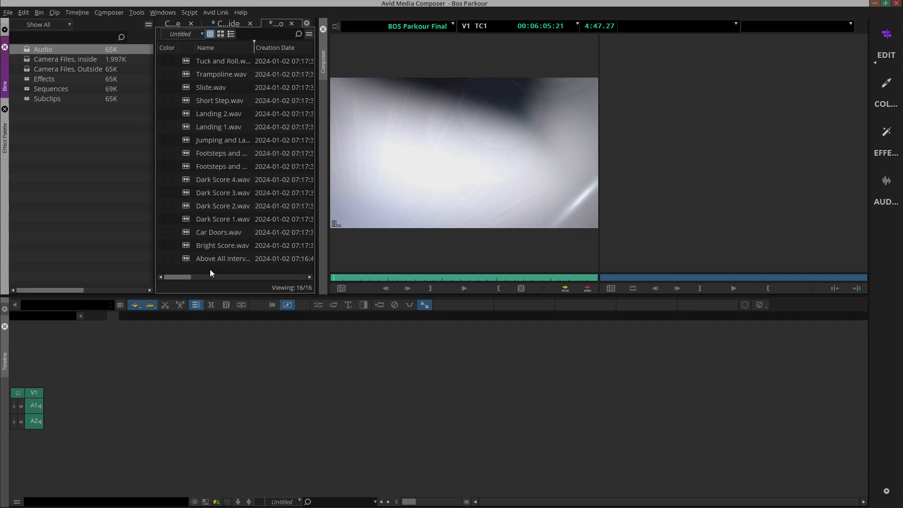
Group the A1 and A2 channels of Bright Score.wav as a stereo pair using Set Multichannel Audio, and load the clip in the source monitor
right_click(209, 269)
left_click(187, 246)
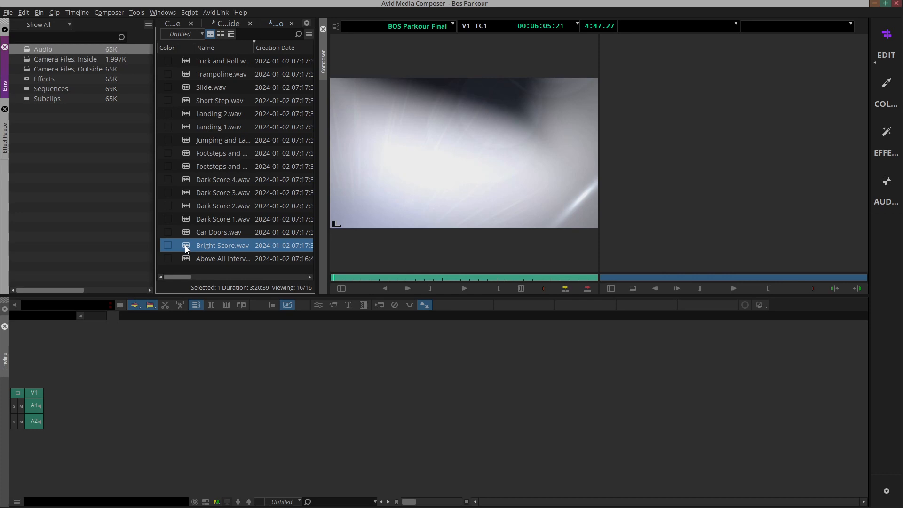
right_click(185, 246)
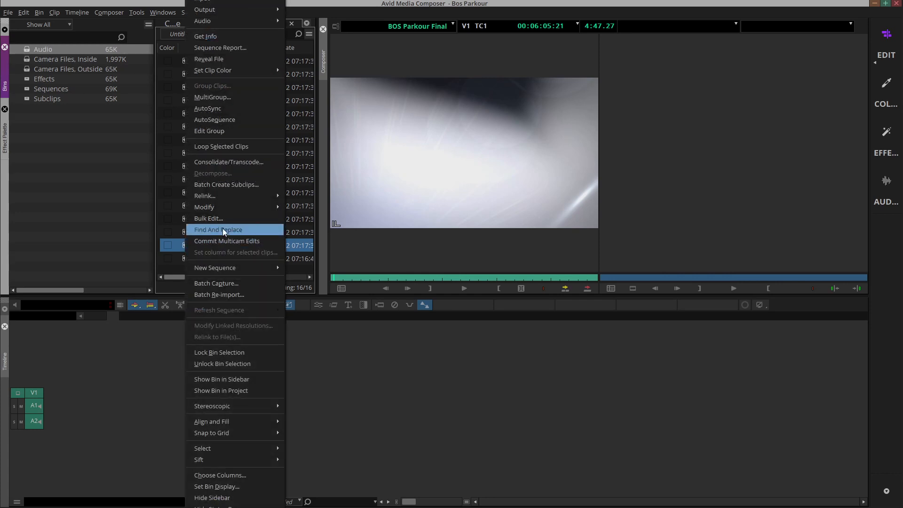
mouse_move(222, 211)
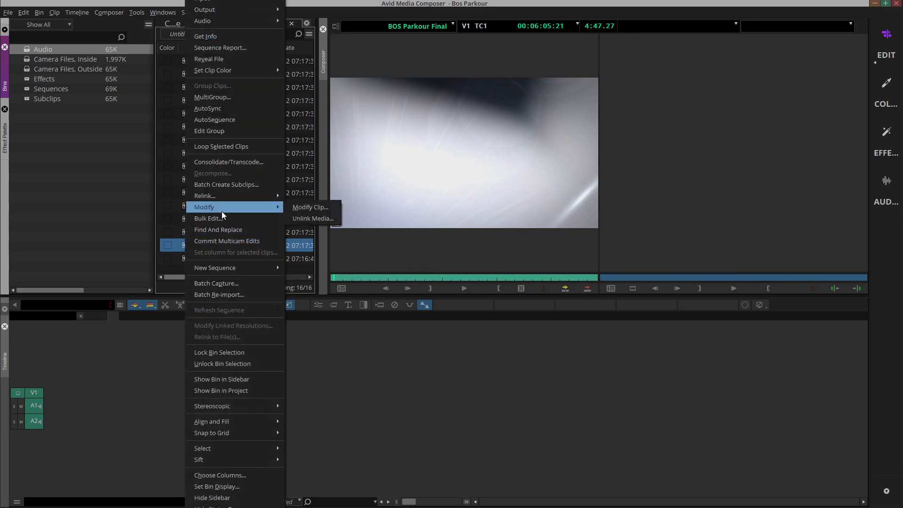
left_click(304, 207)
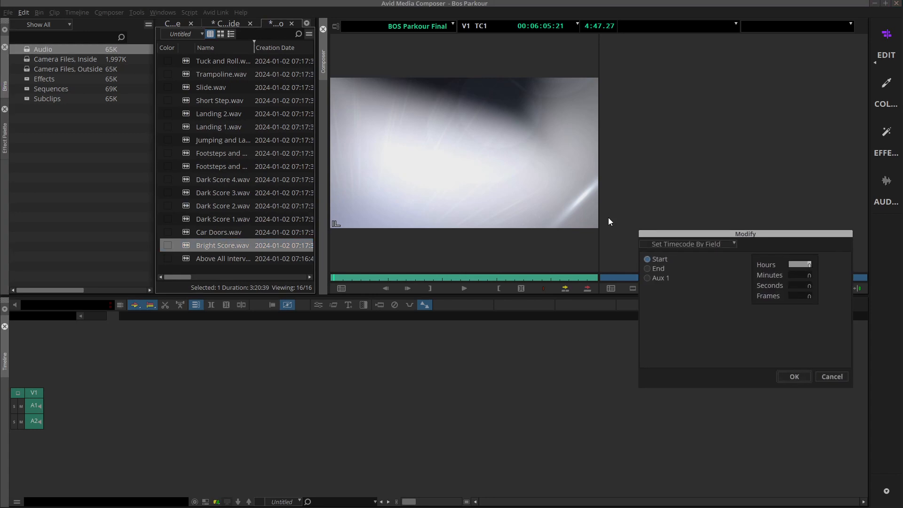
left_click(682, 244)
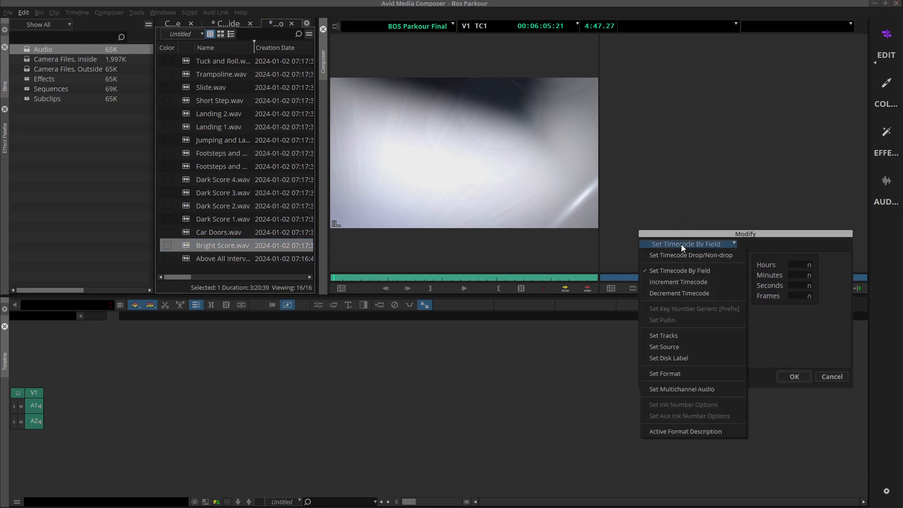
left_click(677, 390)
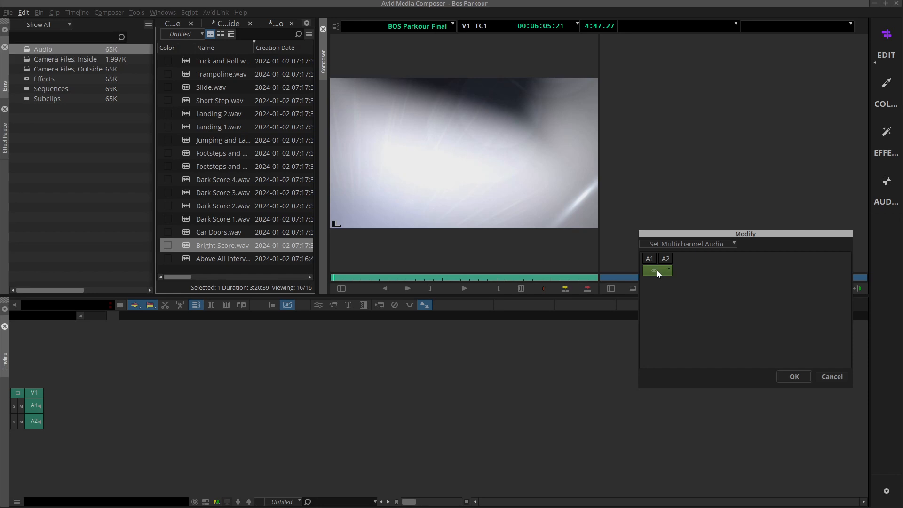
left_click(791, 376)
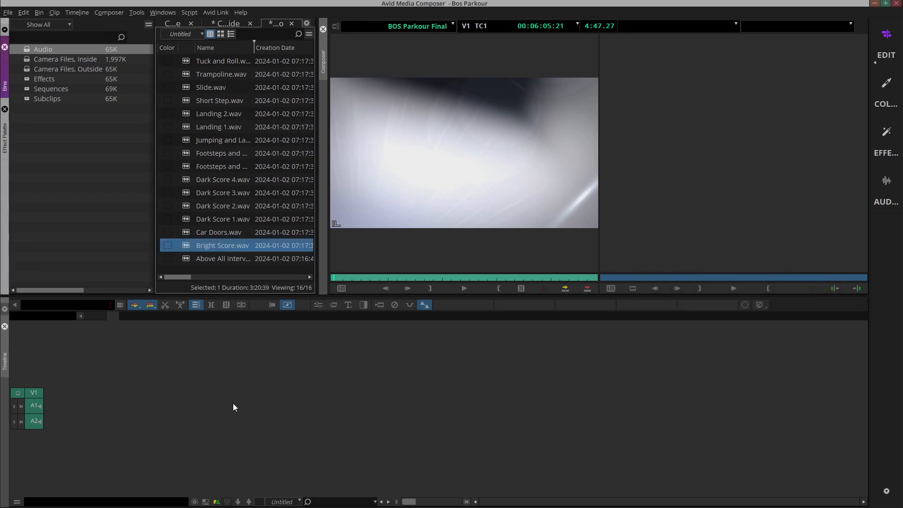
double_click(186, 244)
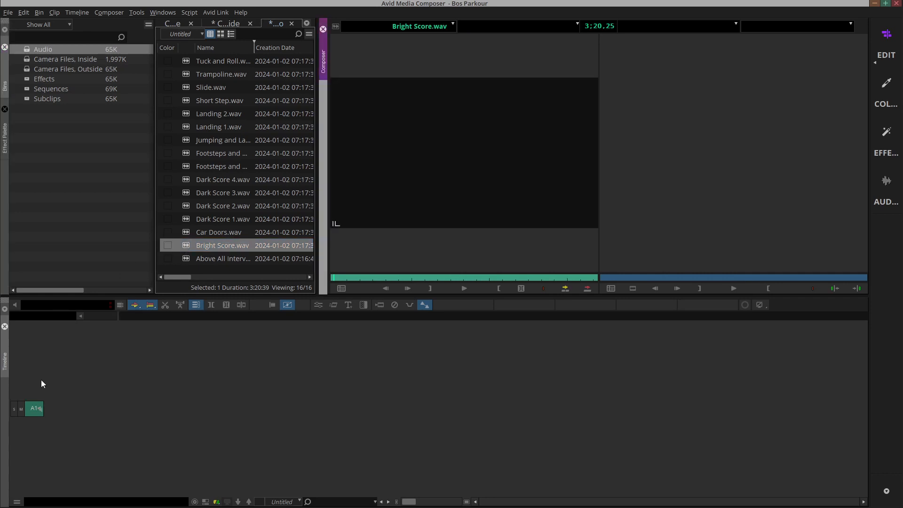